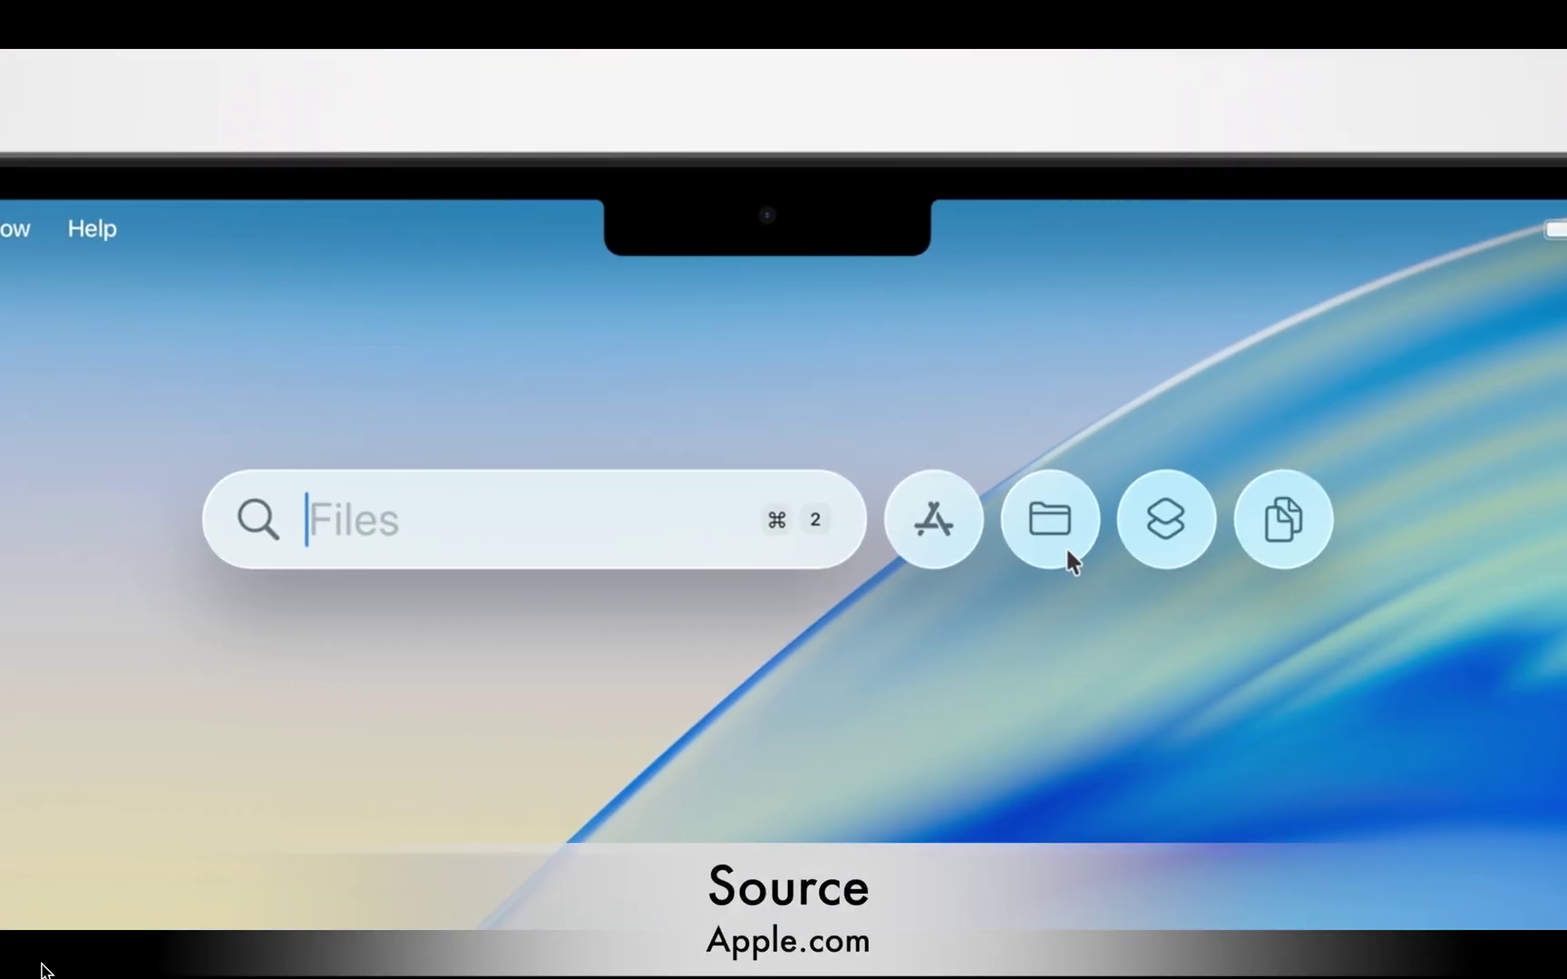
Open System Settings, check Storage usage under General, then go to Software Update
click(1054, 551)
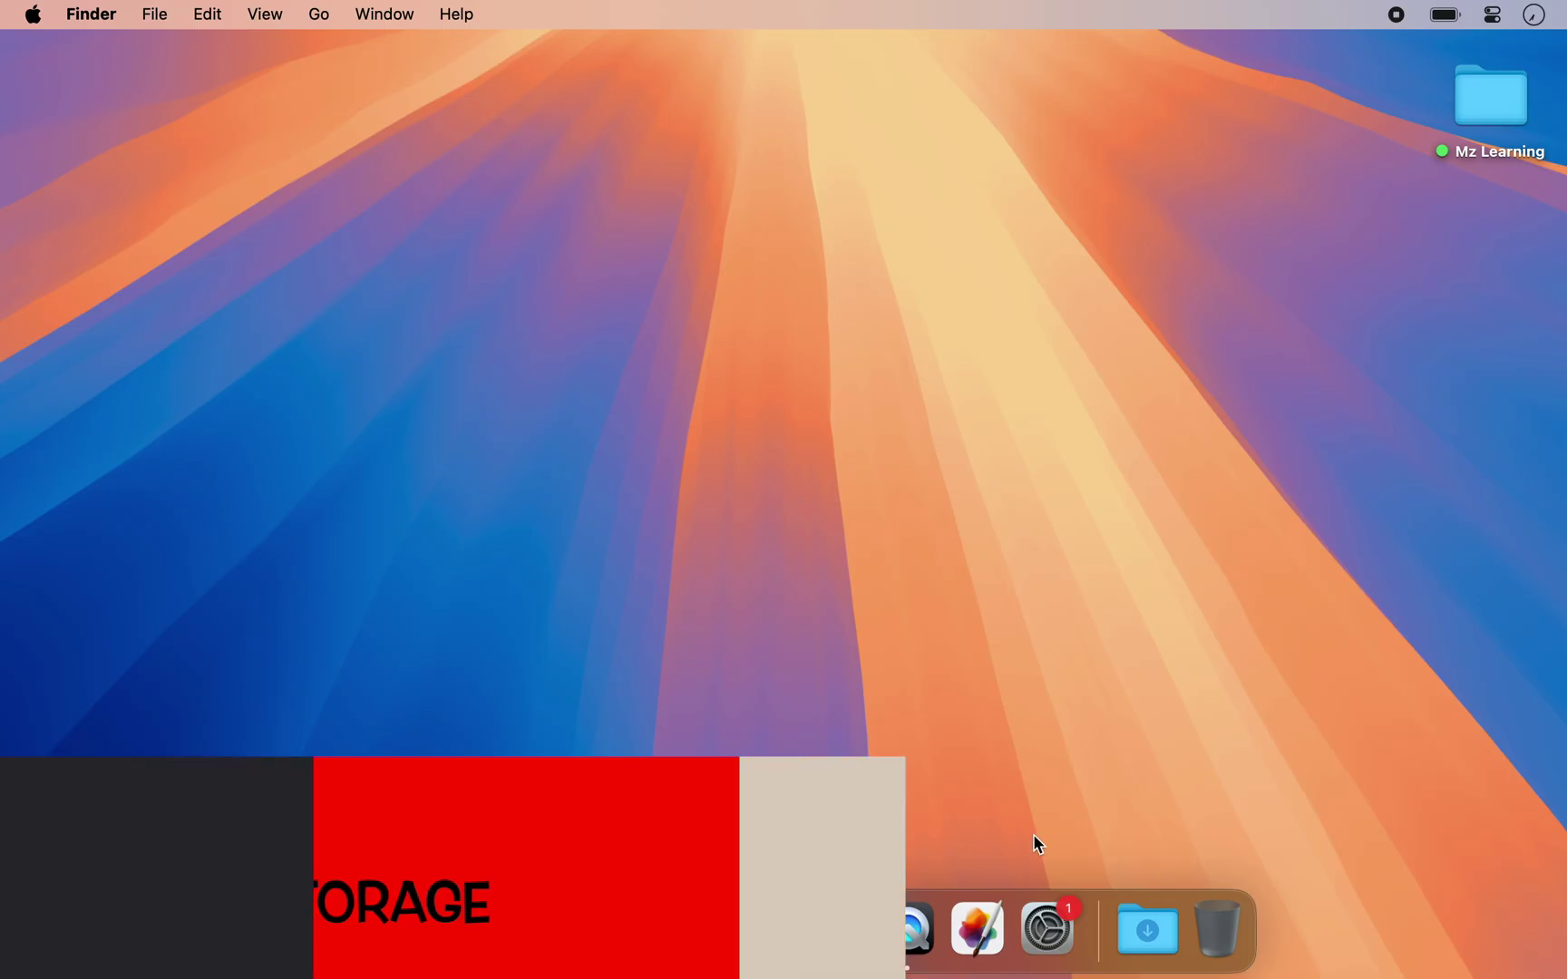
click(1049, 914)
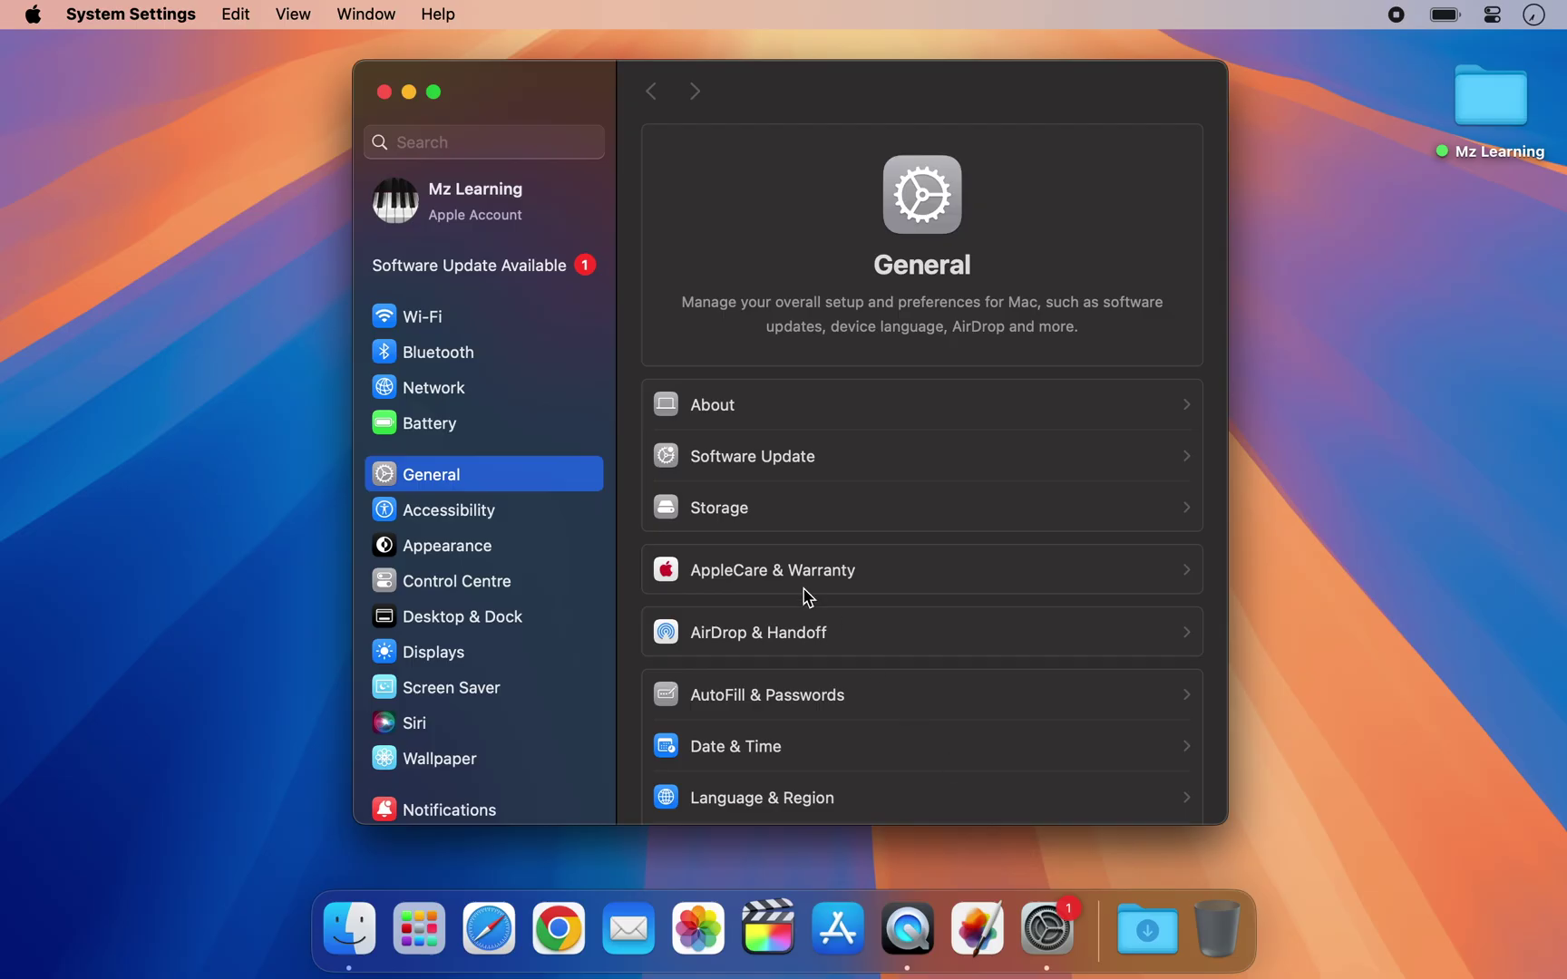
click(750, 511)
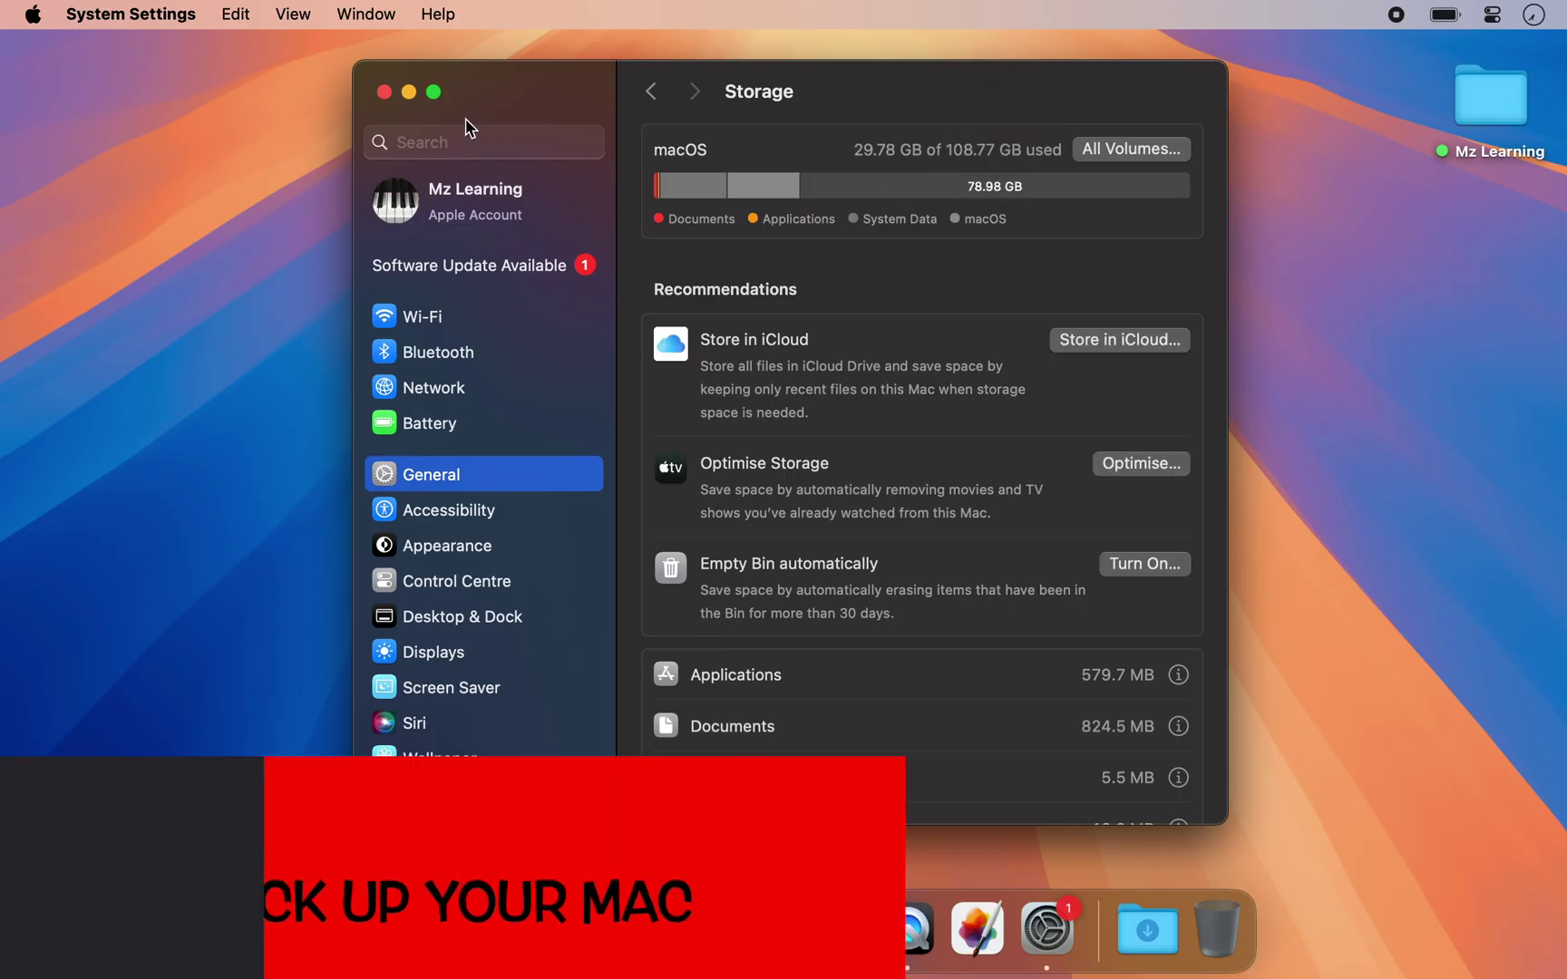
click(384, 93)
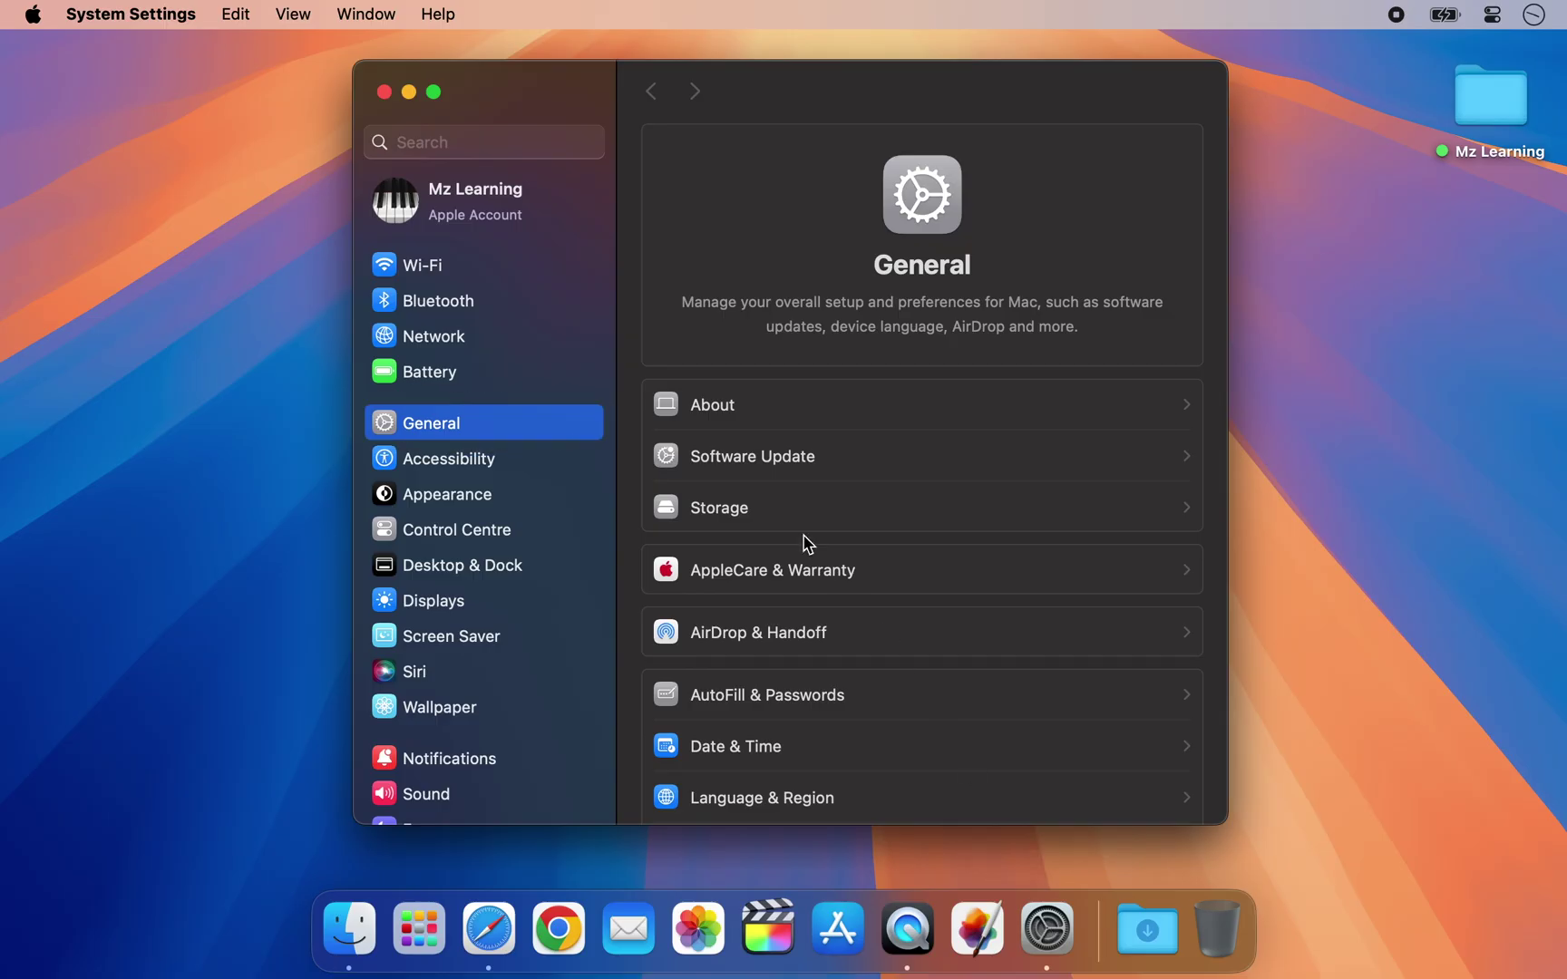
click(771, 471)
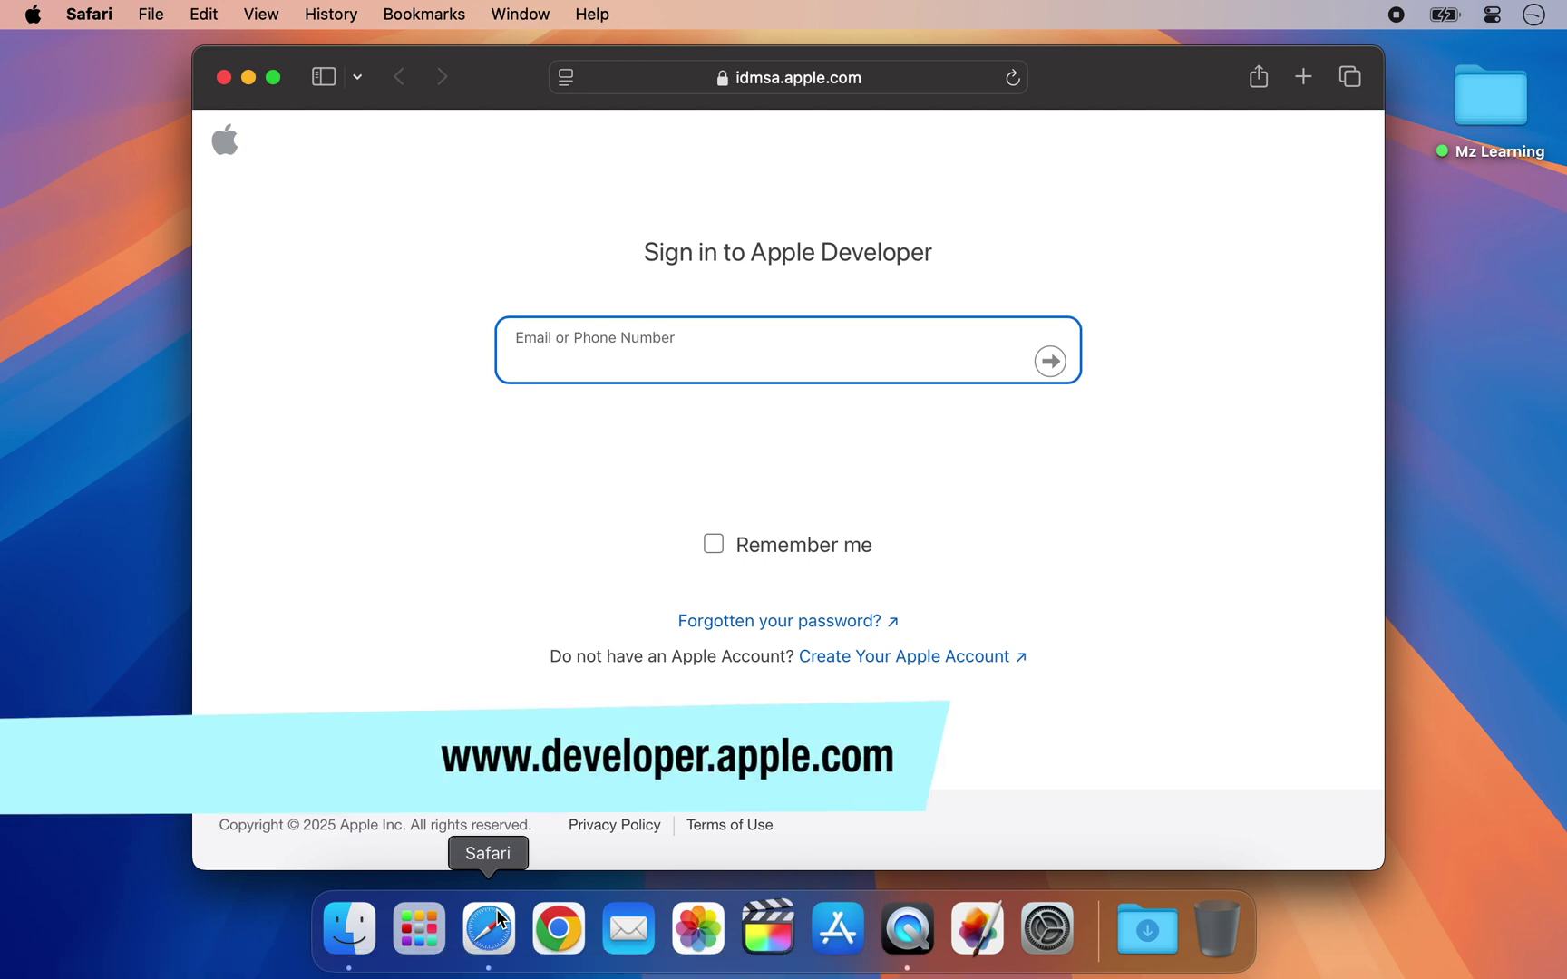
Sign in to Apple Developer with the account email, then the password
key(Return)
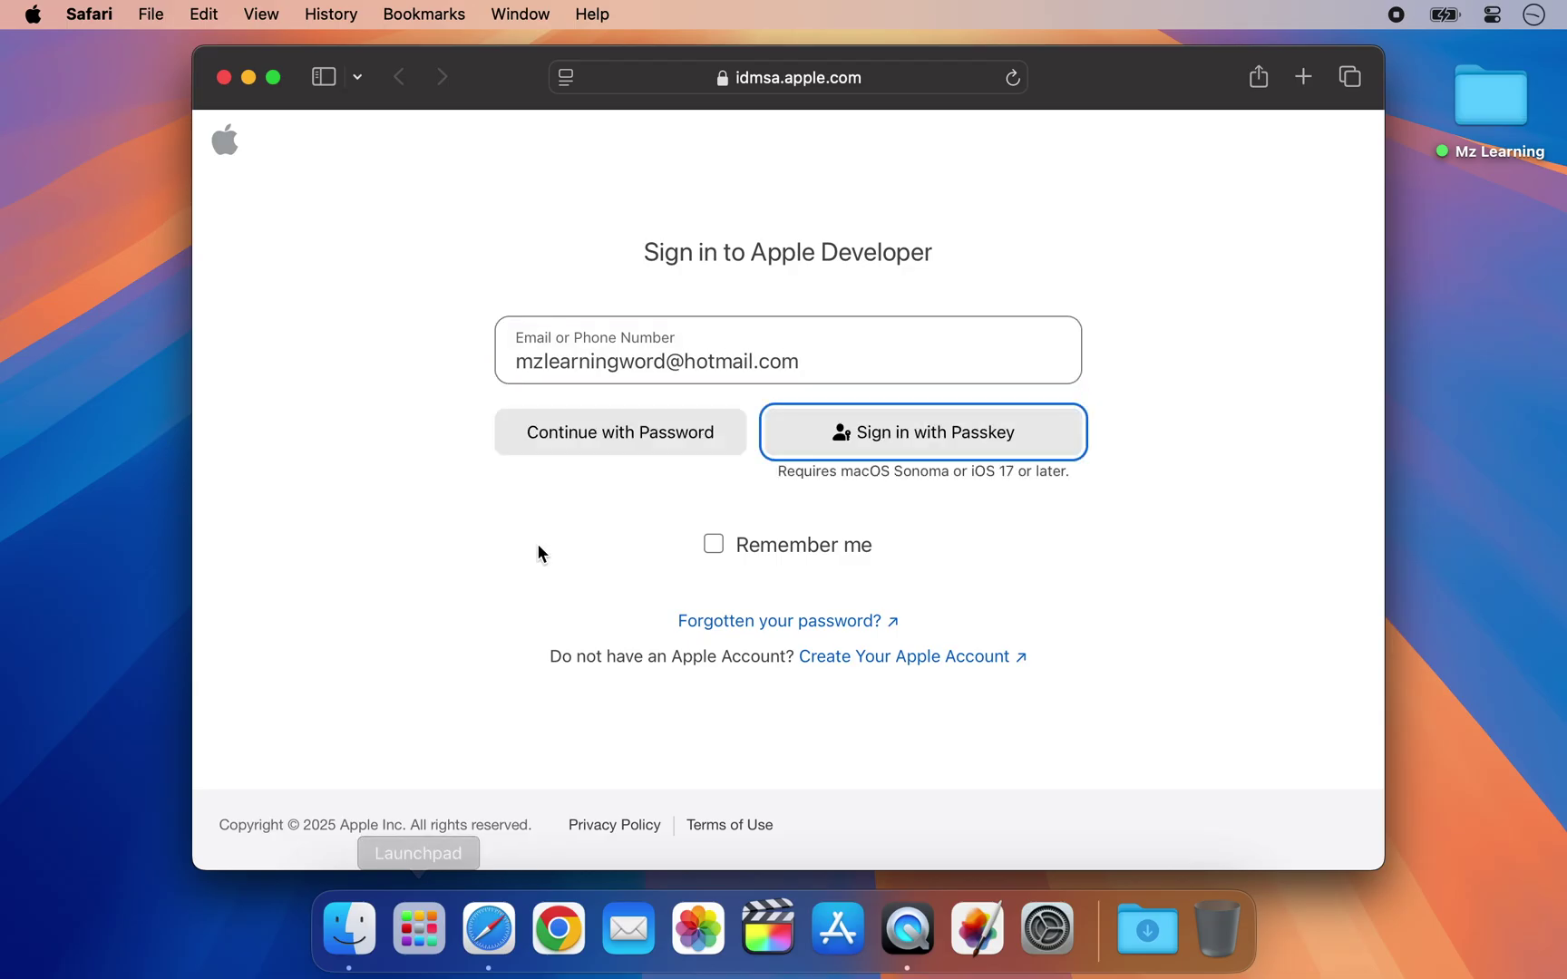
click(641, 449)
text(••)
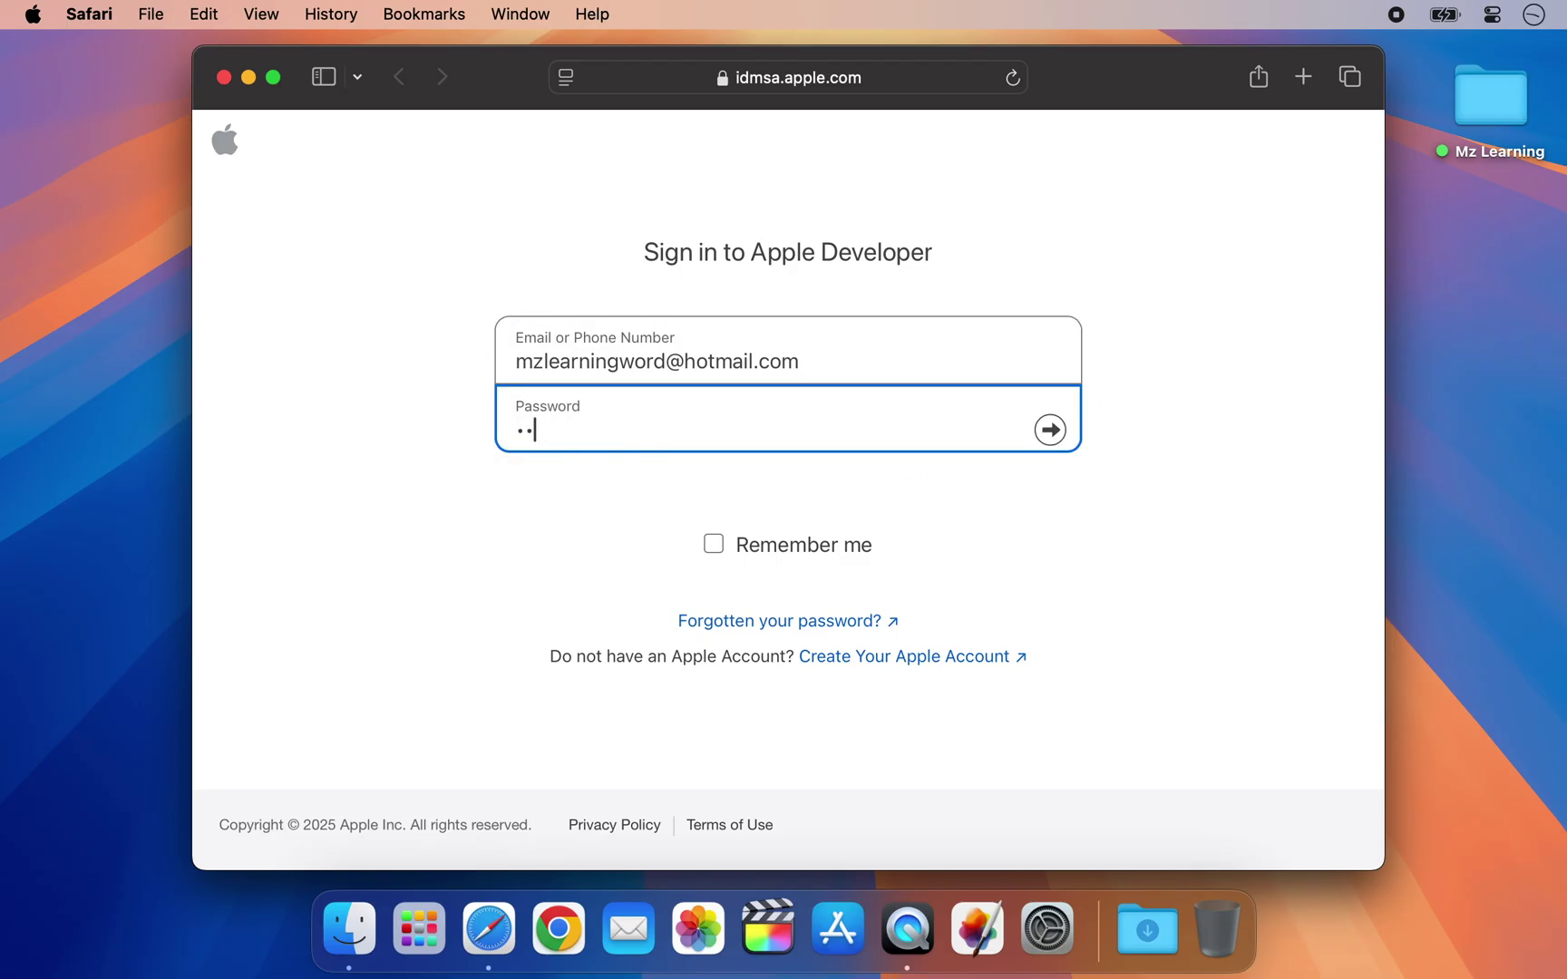
text(••••••••)
click(1049, 429)
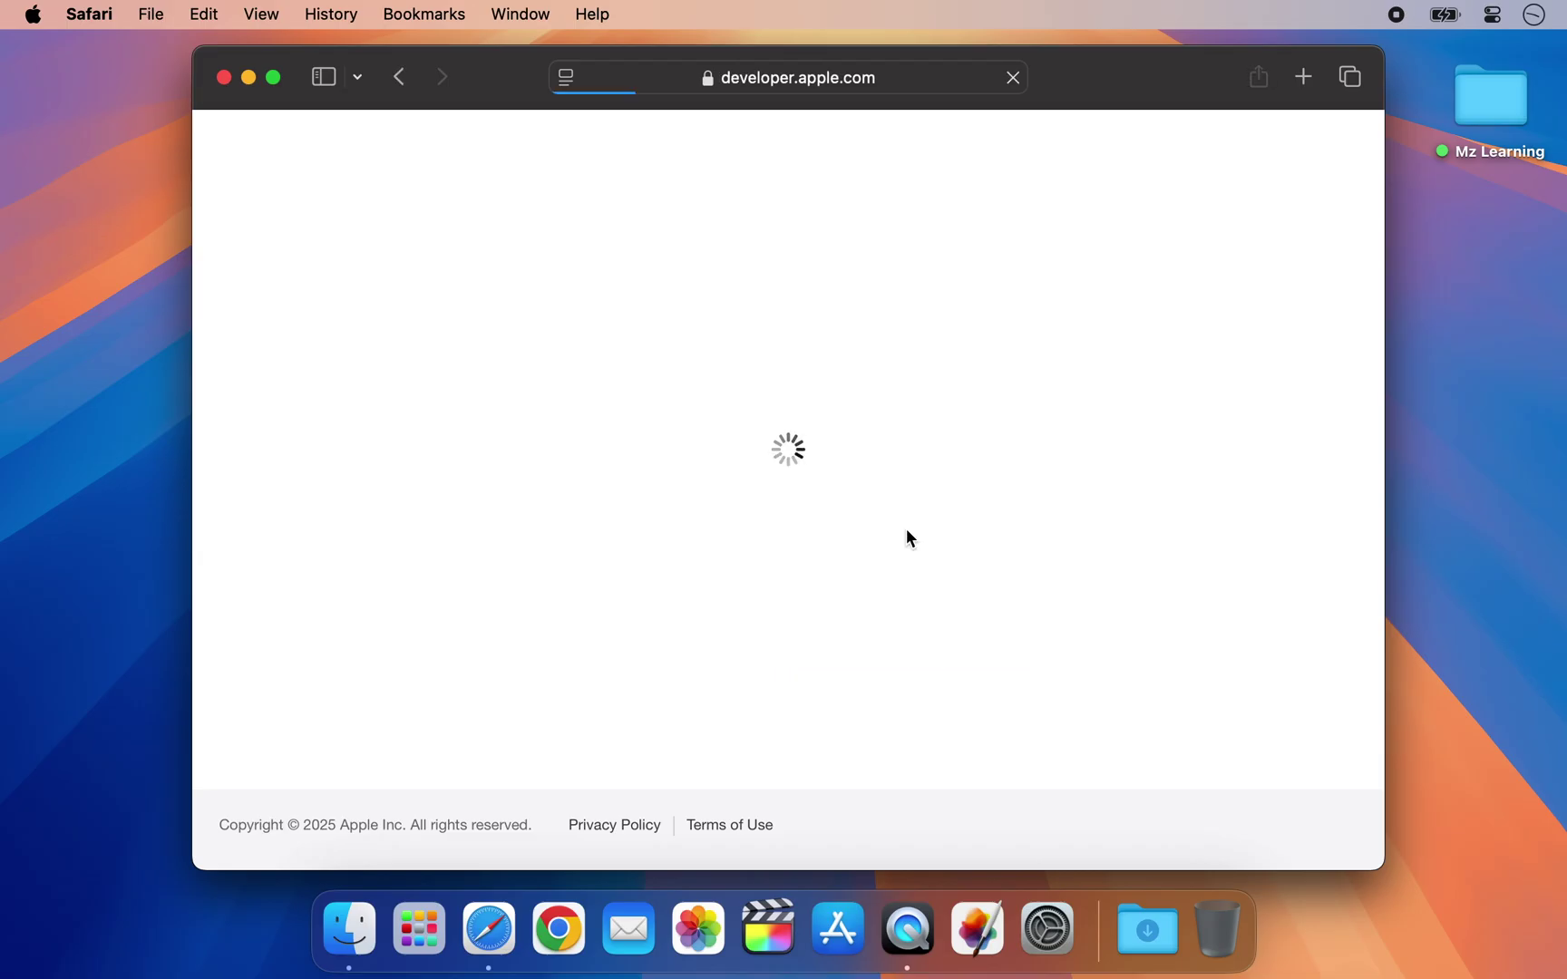
scroll(906, 529, down, 5)
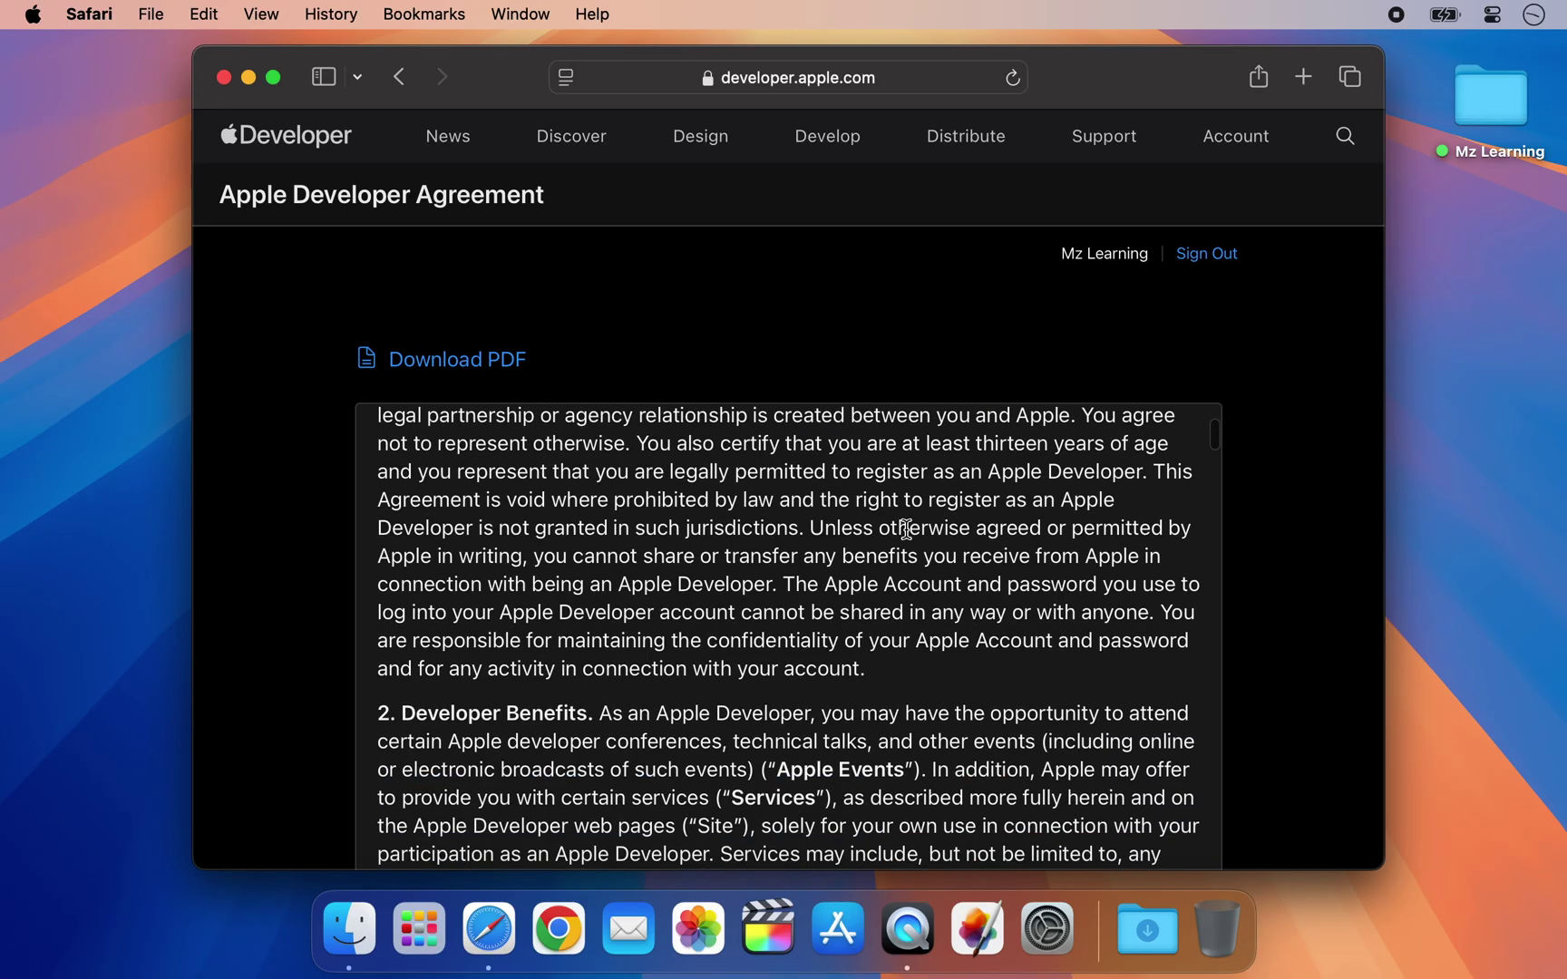
scroll(906, 529, down, 5)
scroll(906, 528, down, 5)
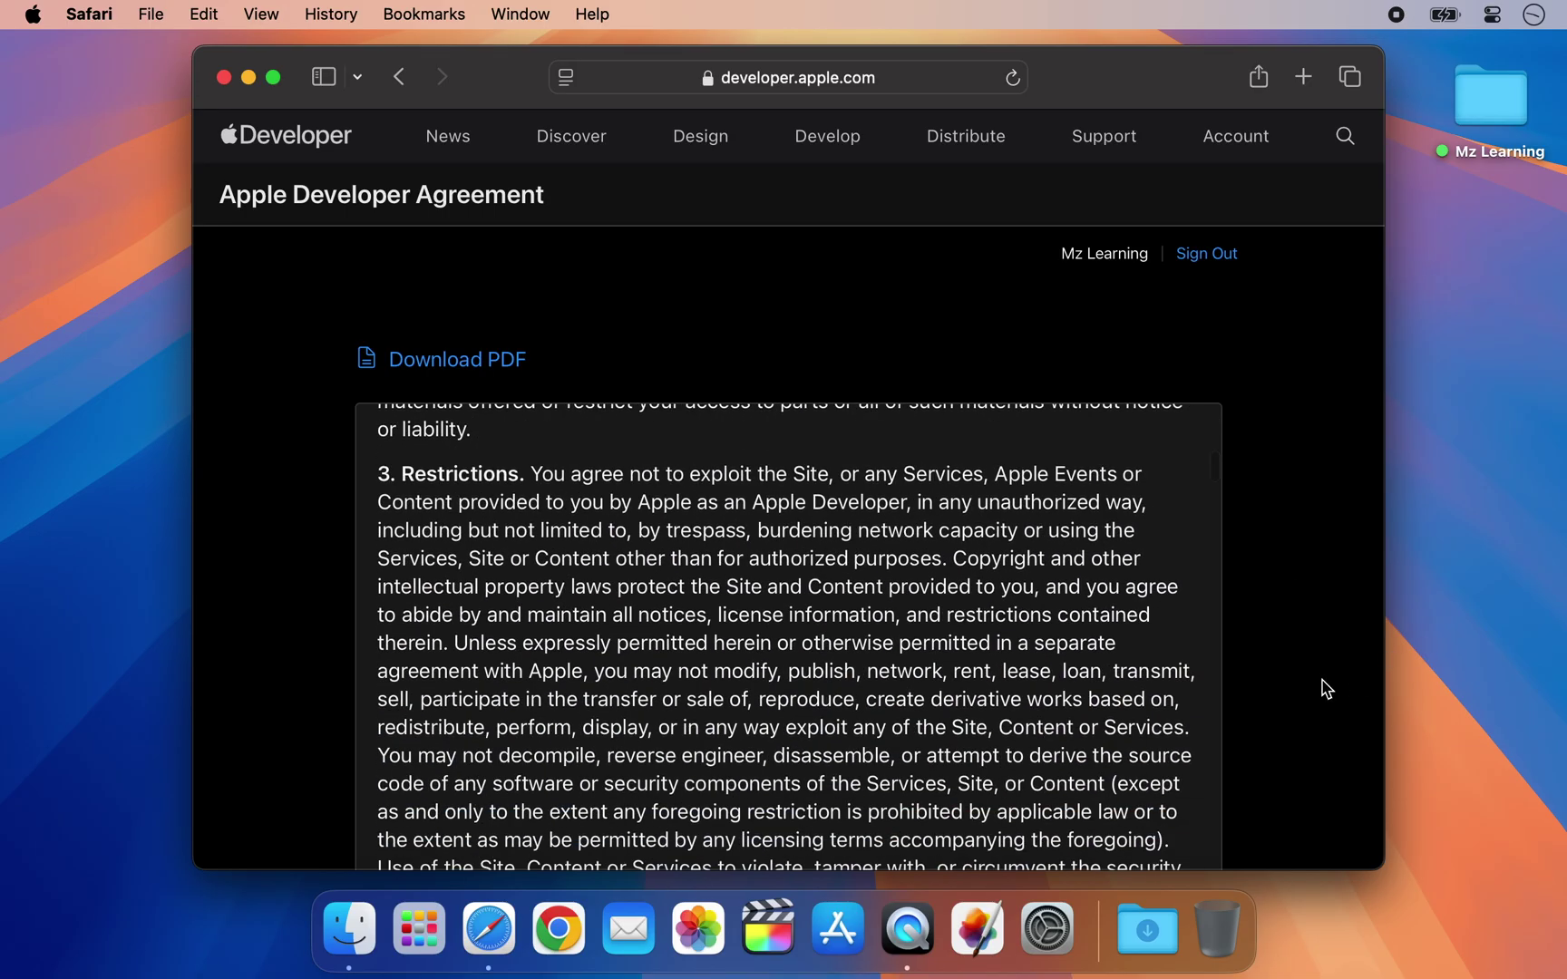
scroll(1322, 689, down, 5)
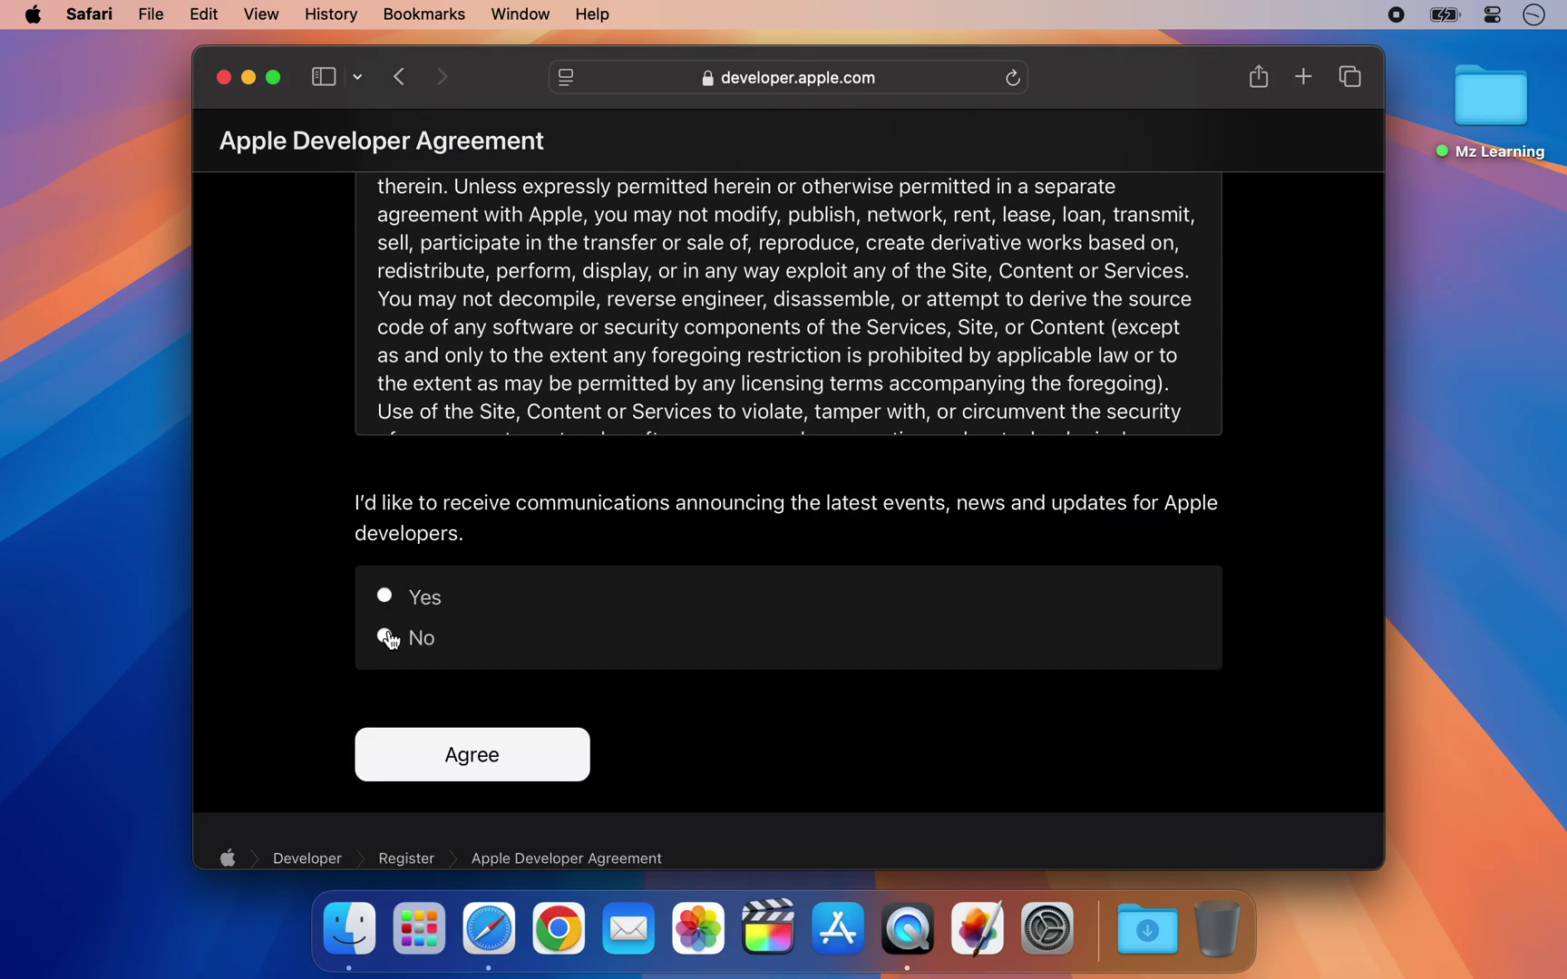
Choose No for developer communications, agree to the Developer Agreement, then close Safari
click(387, 637)
click(498, 757)
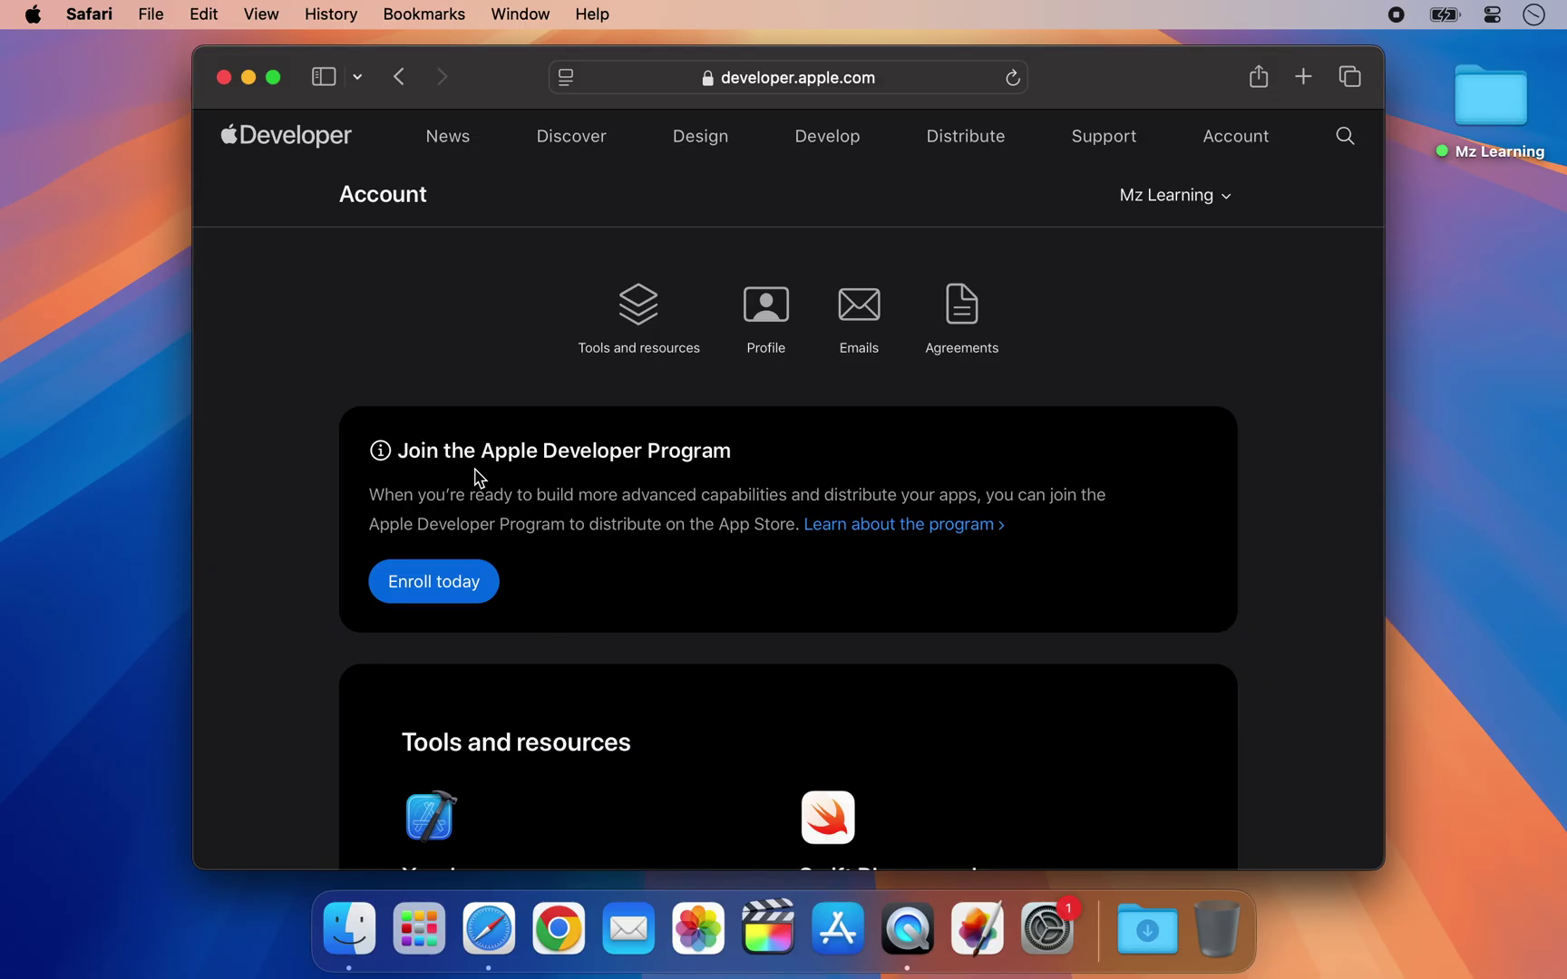
click(224, 78)
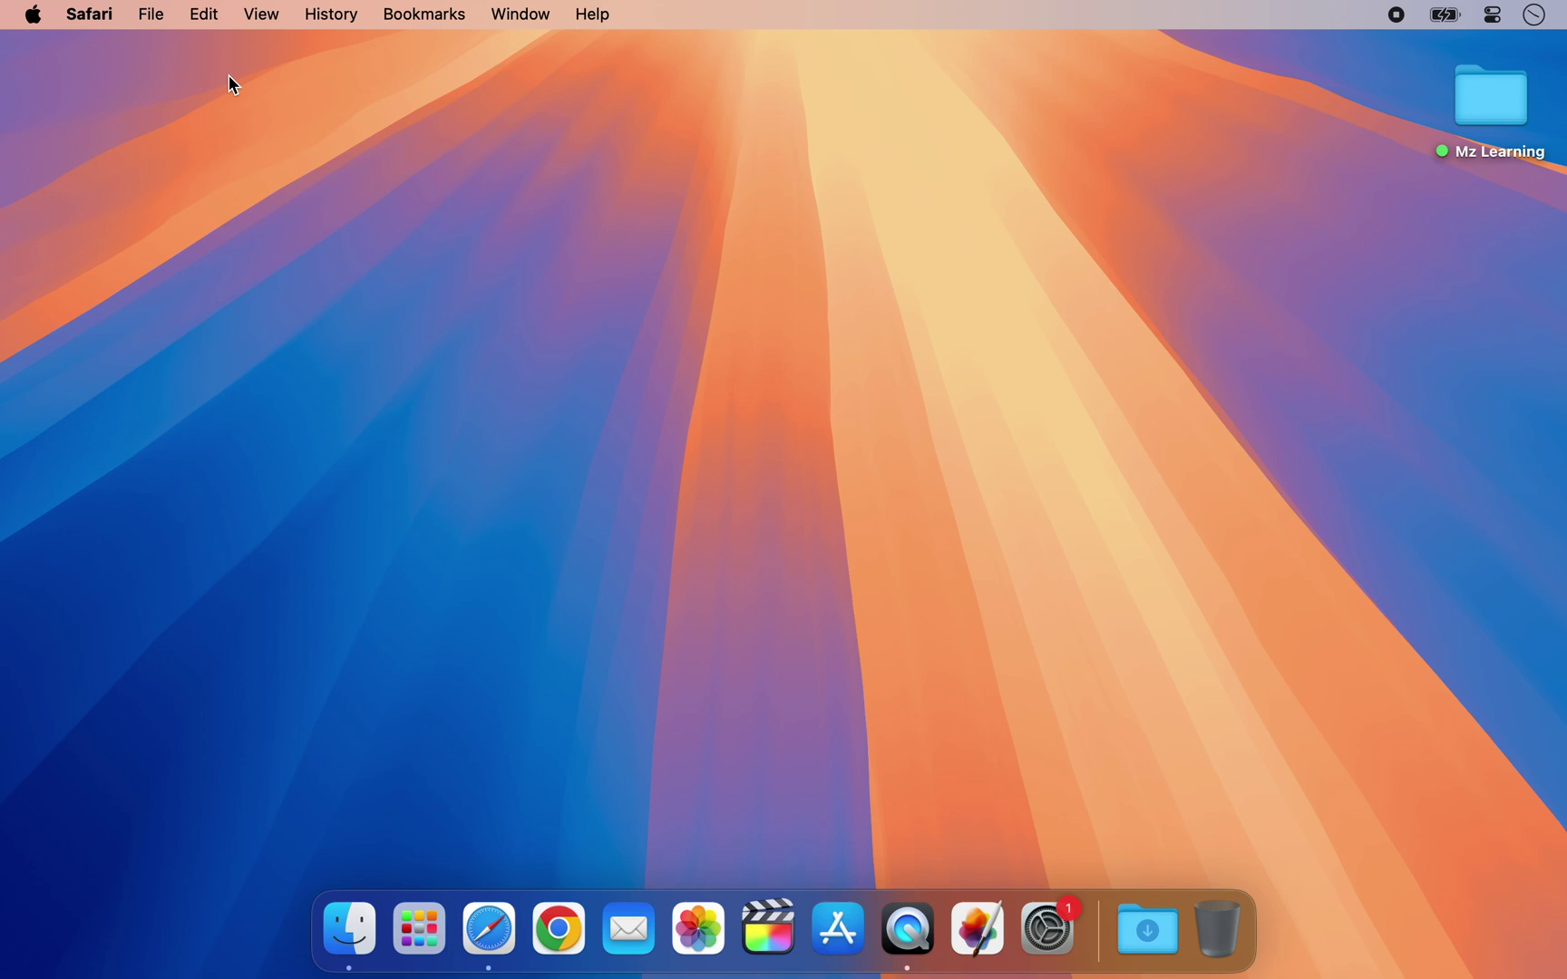
Reopen System Settings at General > Software Update and show the Beta Updates details
click(1048, 929)
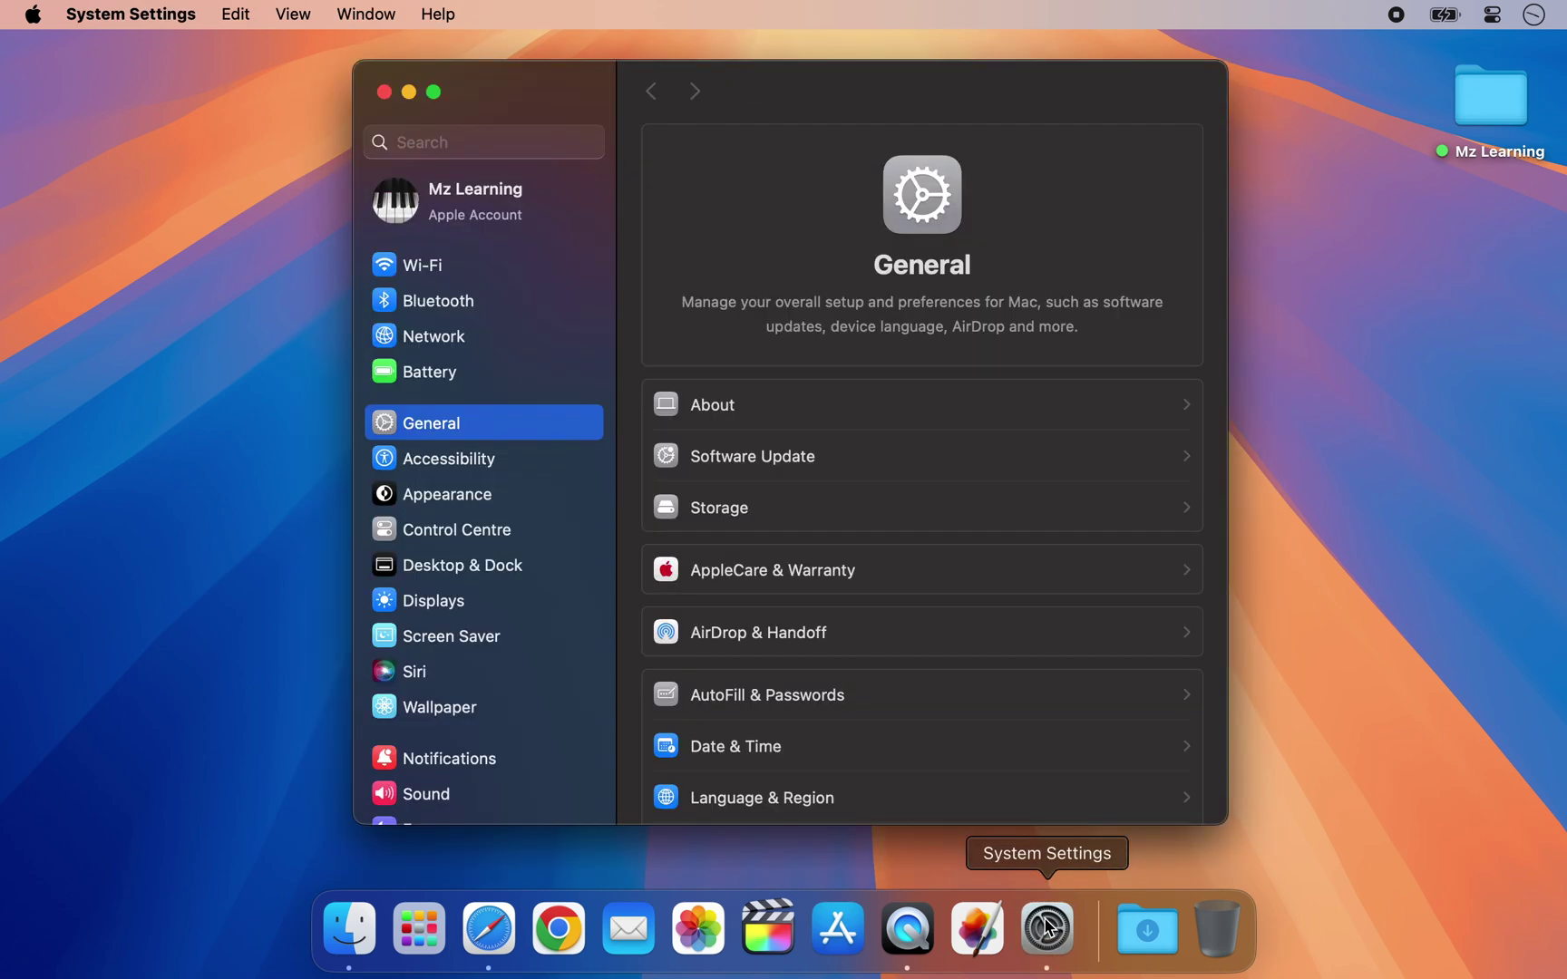
click(769, 466)
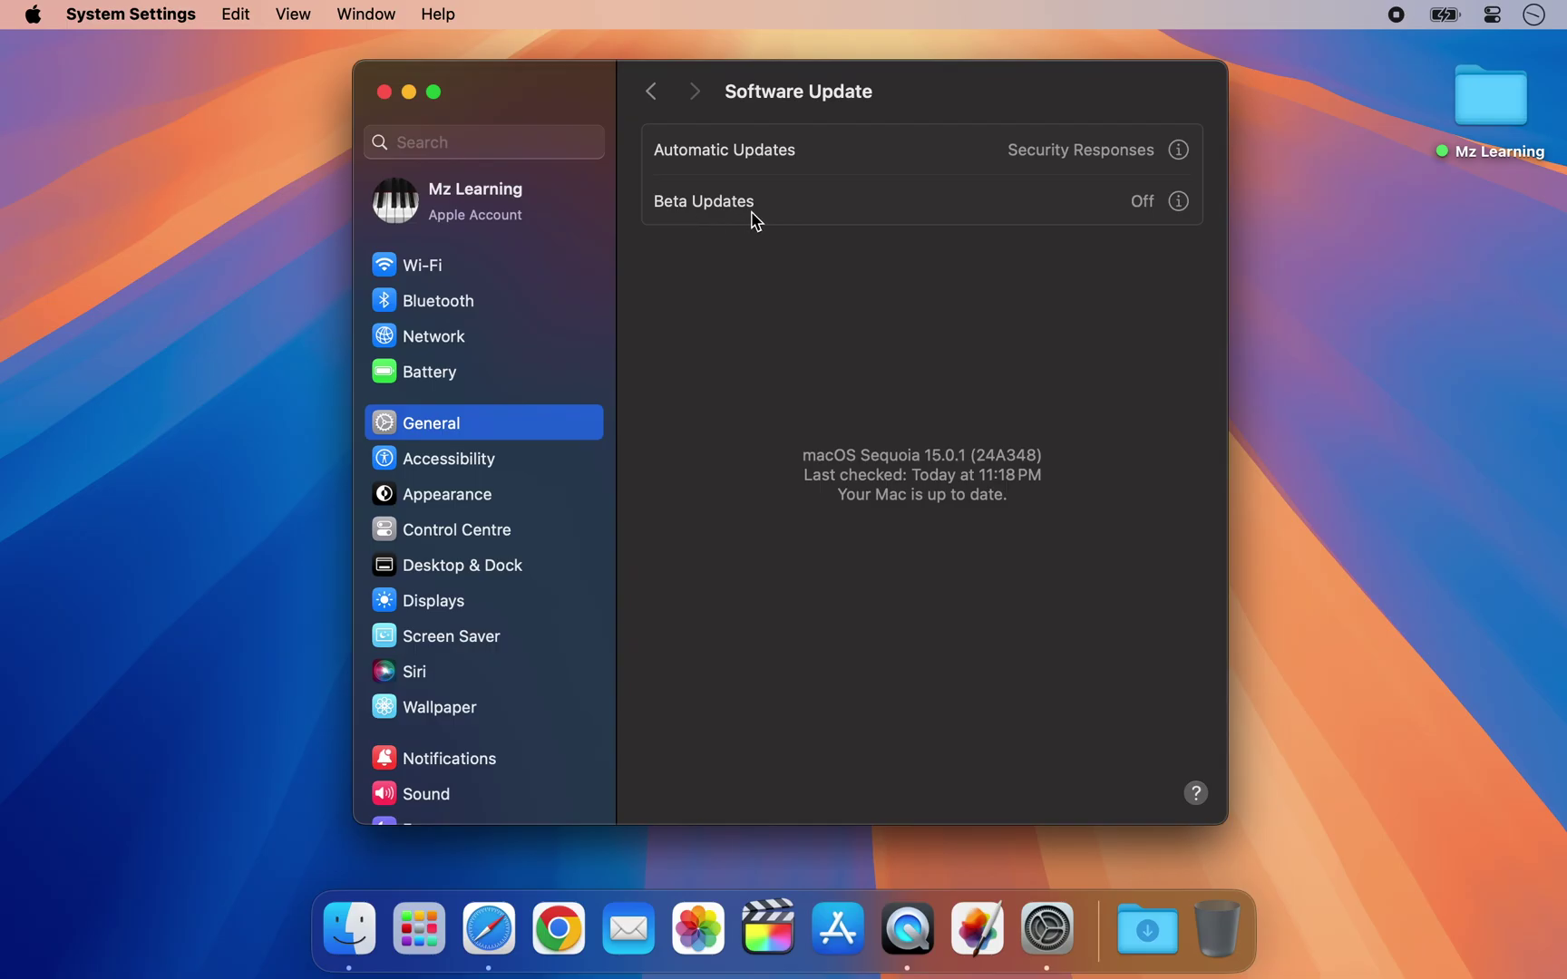
click(1179, 202)
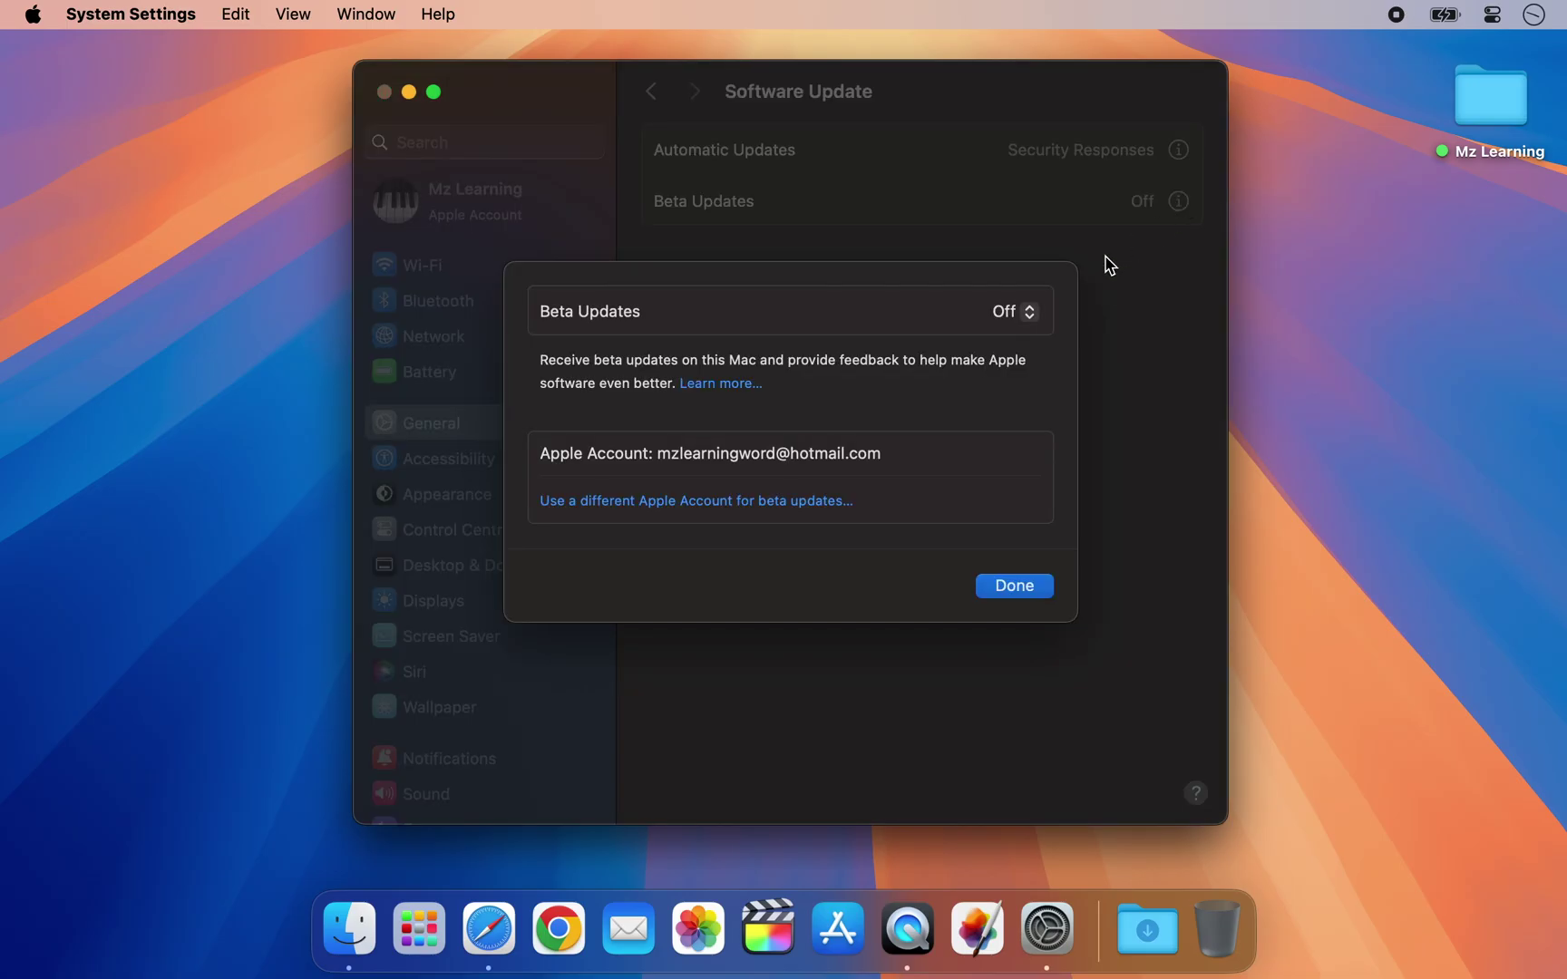
Set Beta Updates to macOS 26 Developer Beta and confirm with Done
click(1027, 311)
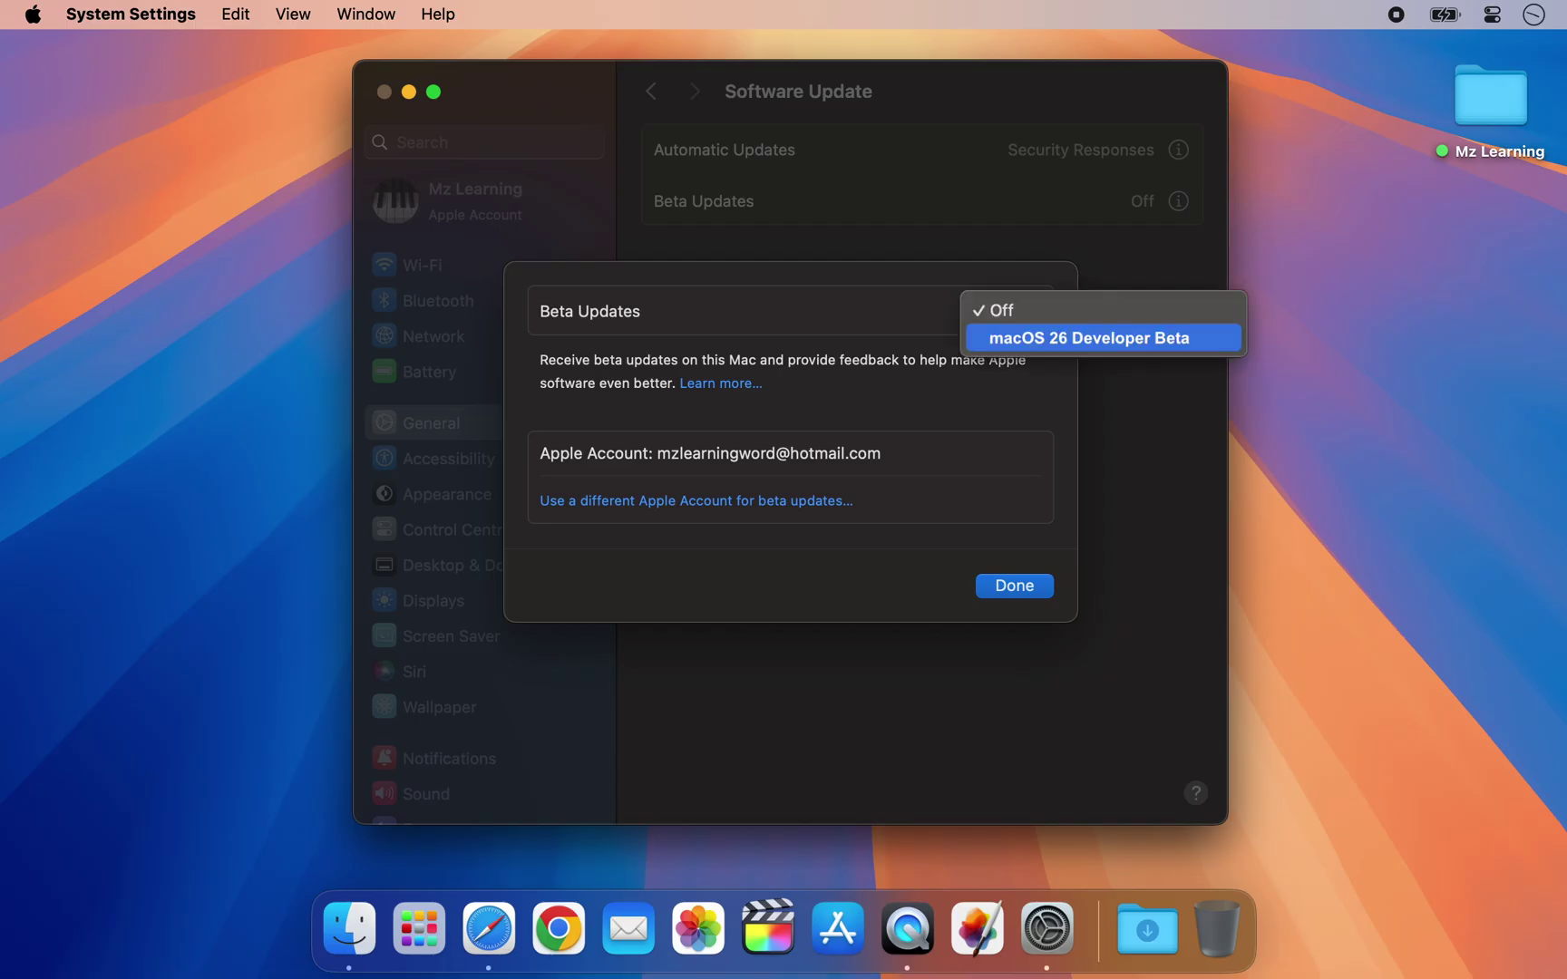
click(978, 342)
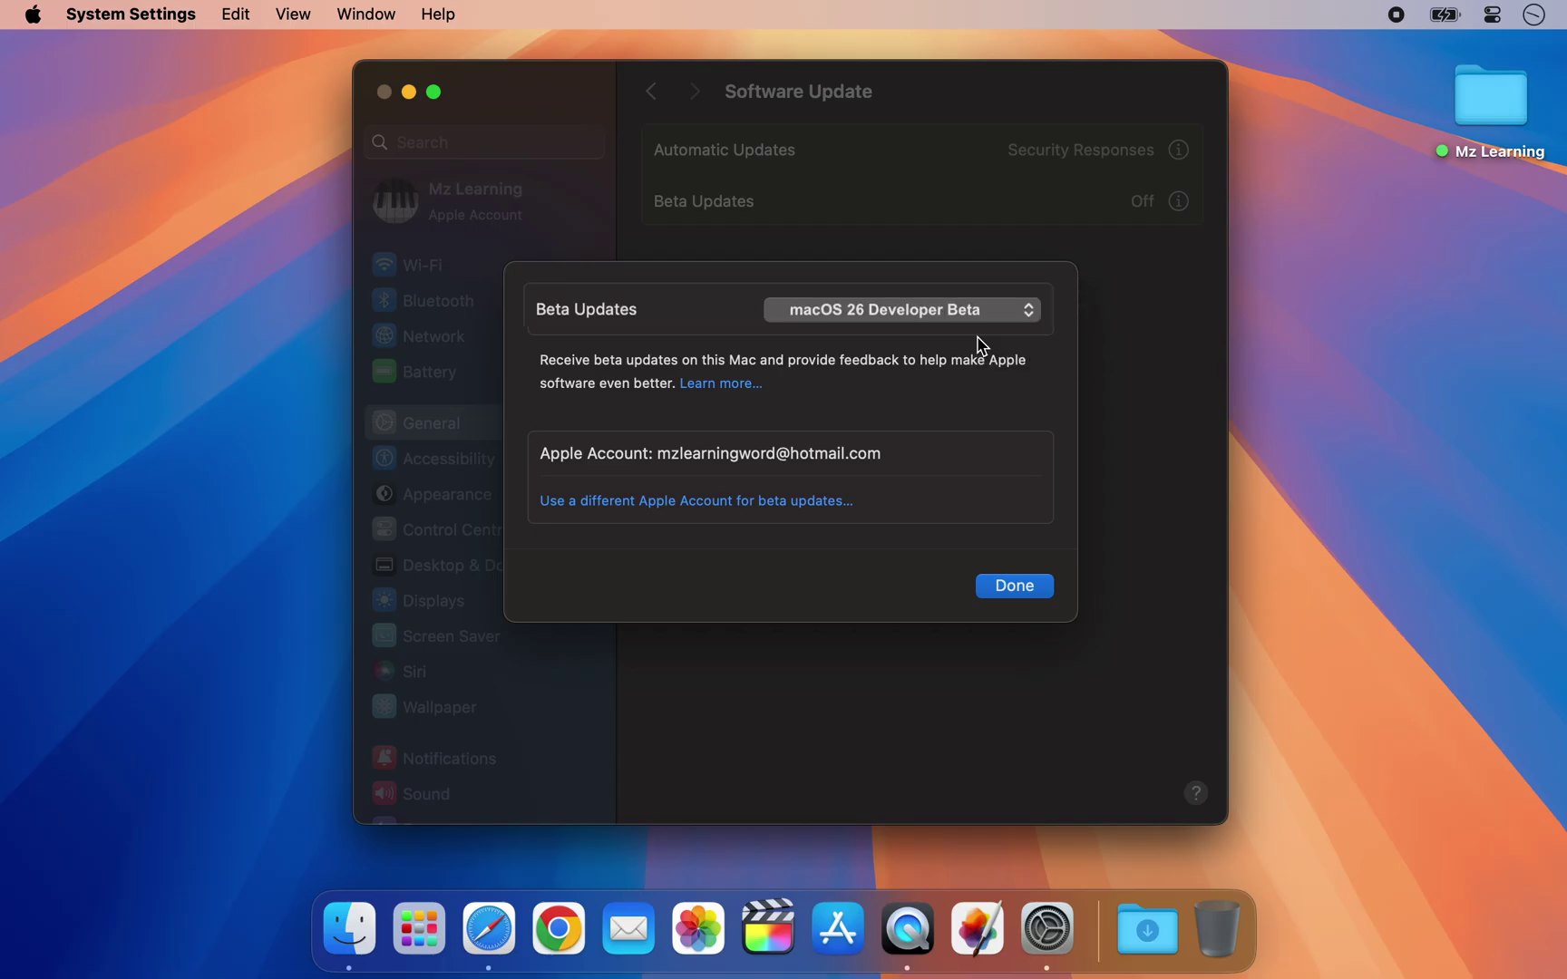
click(1035, 585)
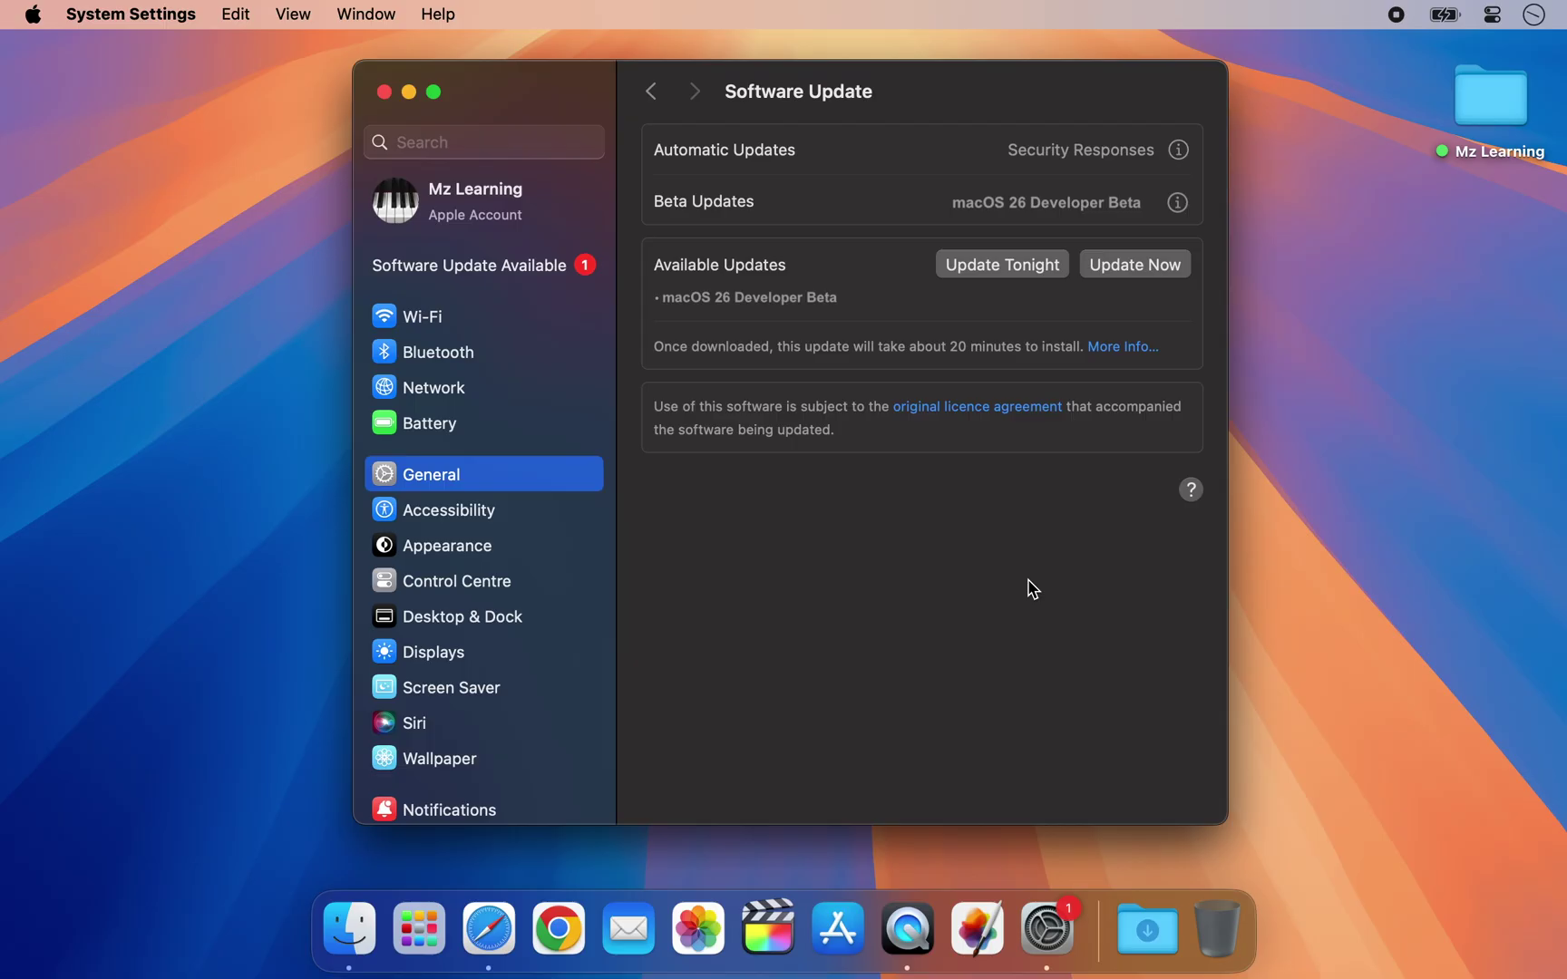
Update now to macOS 26 Developer Beta and agree to the software licence
click(1157, 270)
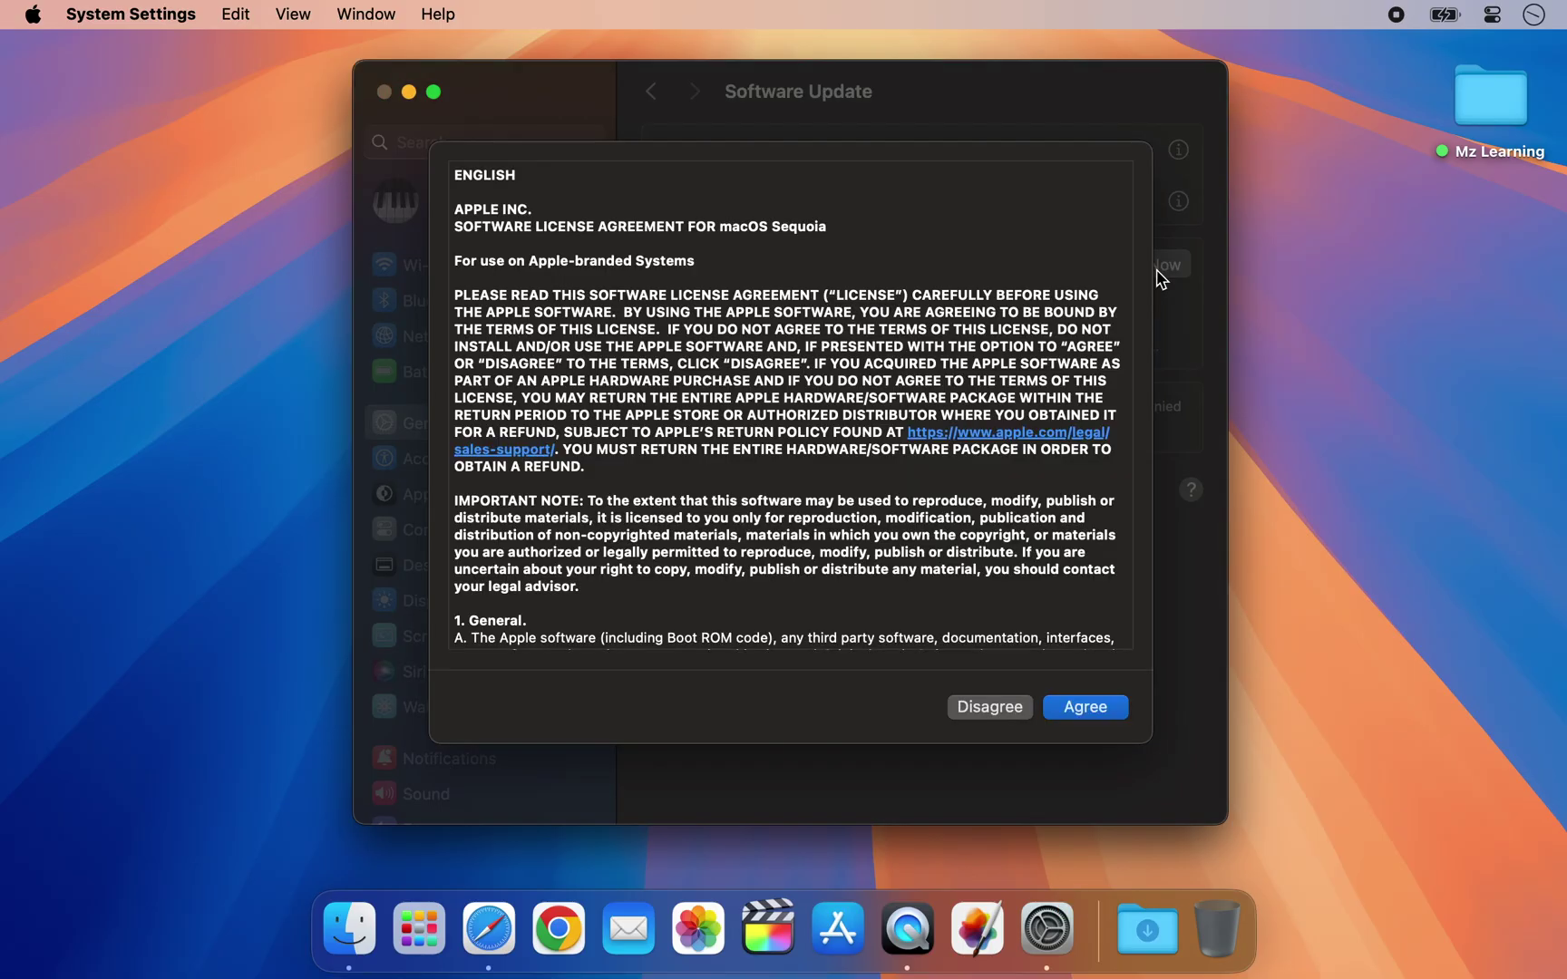
click(1090, 713)
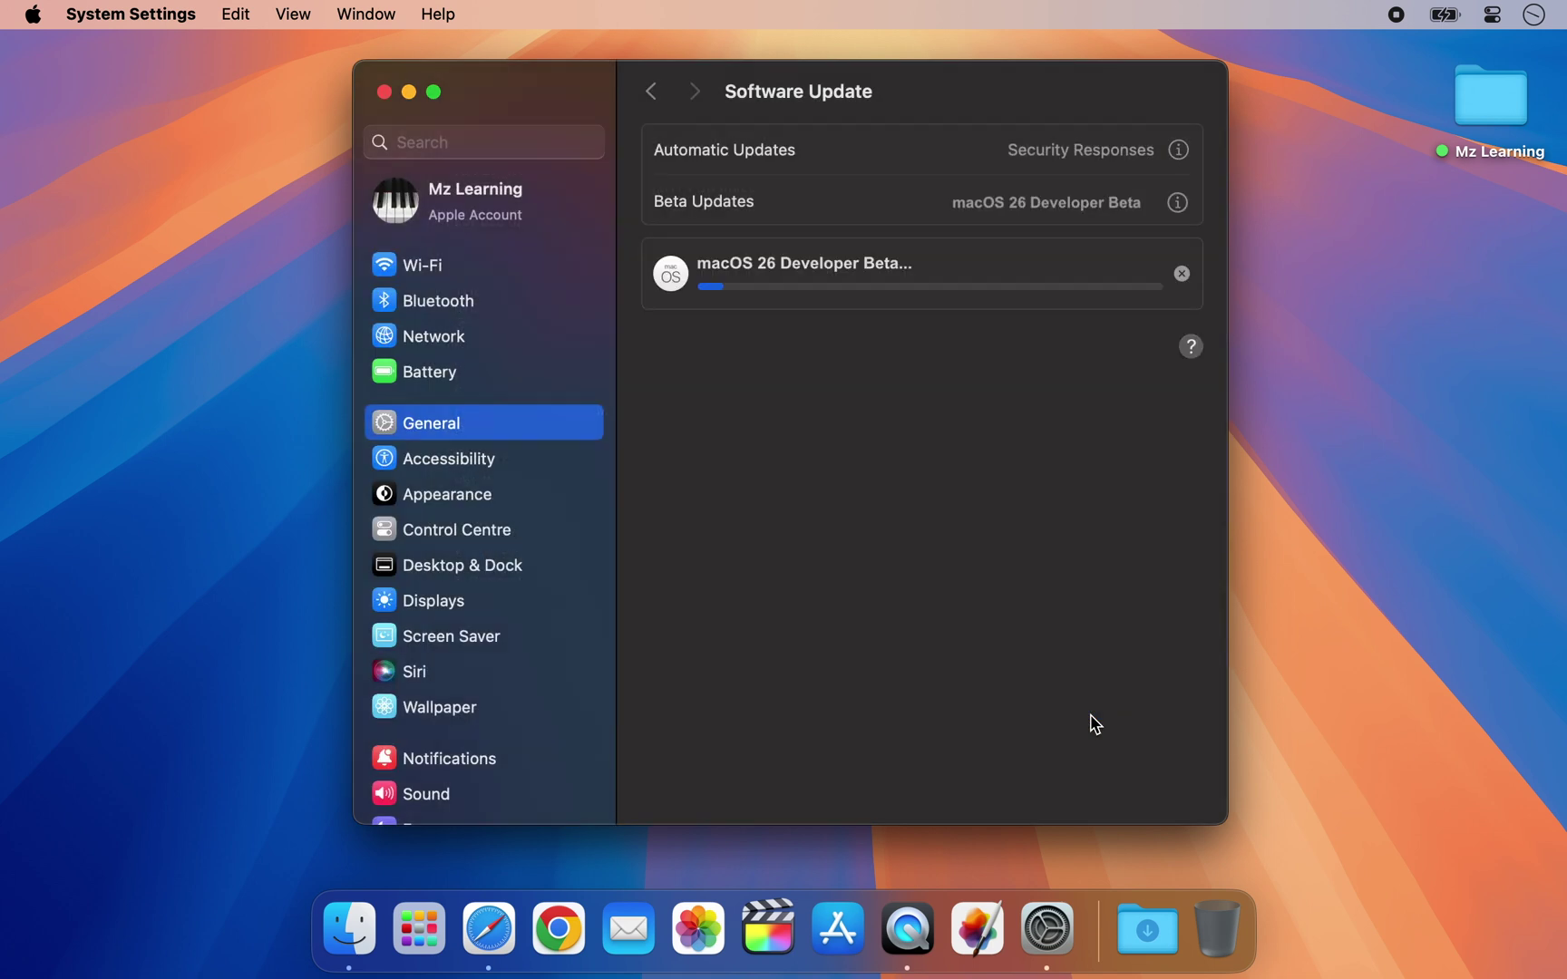